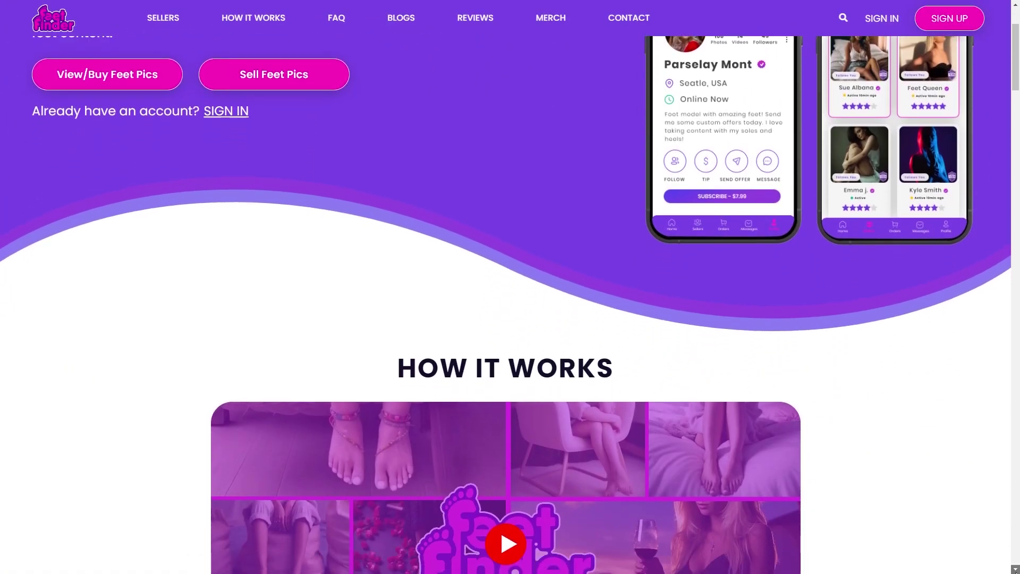
{"action": "scroll", "coordinate": [510, 288], "scroll_direction": "down", "scroll_amount": 1}
{"action": "scroll", "coordinate": [510, 287], "scroll_direction": "down", "scroll_amount": 1}
{"action": "scroll", "coordinate": [510, 288], "scroll_direction": "down", "scroll_amount": 1}
{"action": "scroll", "coordinate": [511, 287], "scroll_direction": "down", "scroll_amount": 1}
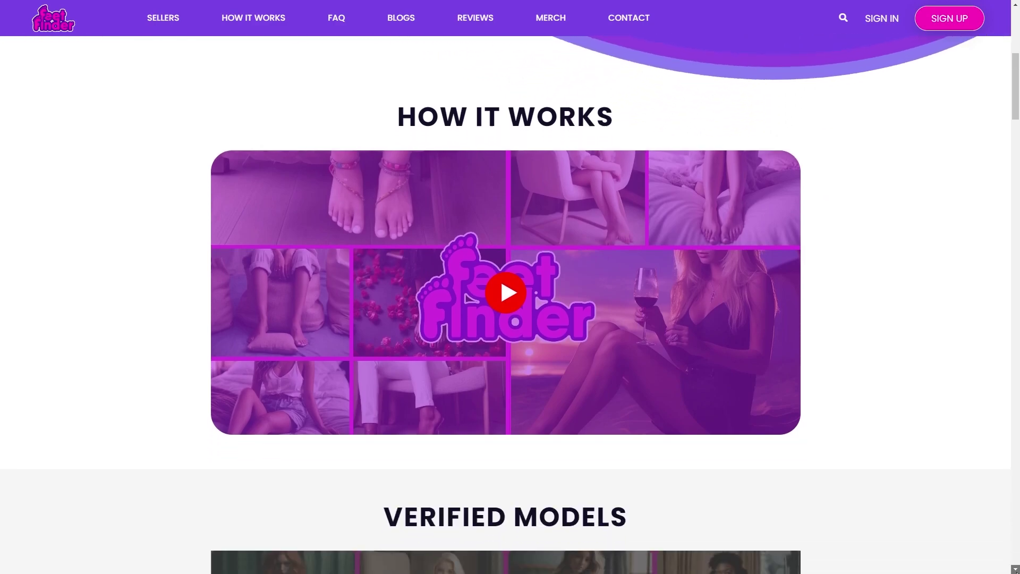
{"action": "scroll", "coordinate": [511, 287], "scroll_direction": "down", "scroll_amount": 1}
{"action": "scroll", "coordinate": [510, 287], "scroll_direction": "down", "scroll_amount": 1}
{"action": "scroll", "coordinate": [511, 287], "scroll_direction": "down", "scroll_amount": 1}
{"action": "scroll", "coordinate": [510, 287], "scroll_direction": "down", "scroll_amount": 1}
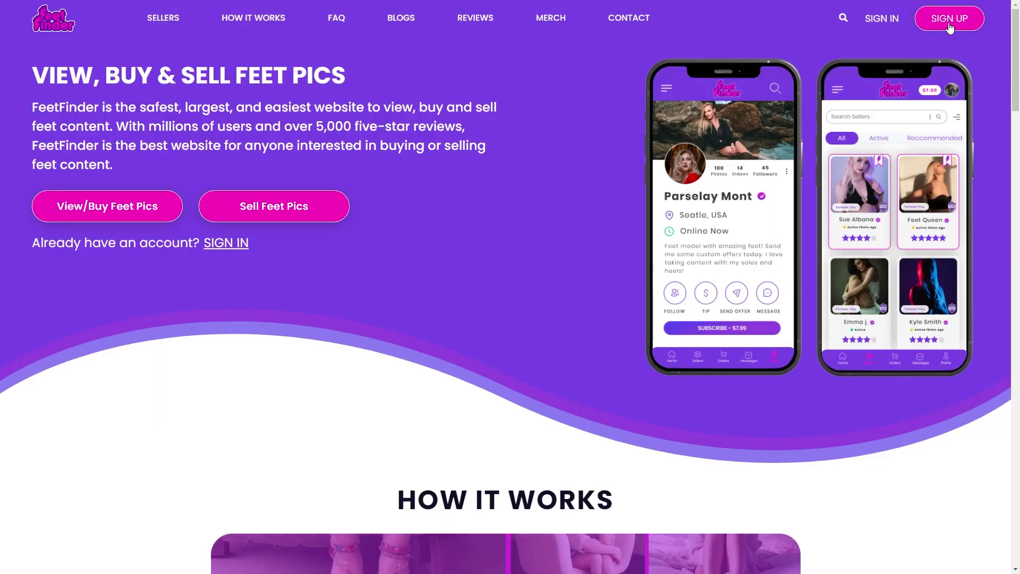
- Start sign-up and pick the View/Buy feet pics buyer account to reach its form
{"action": "left_click", "coordinate": [950, 28]}
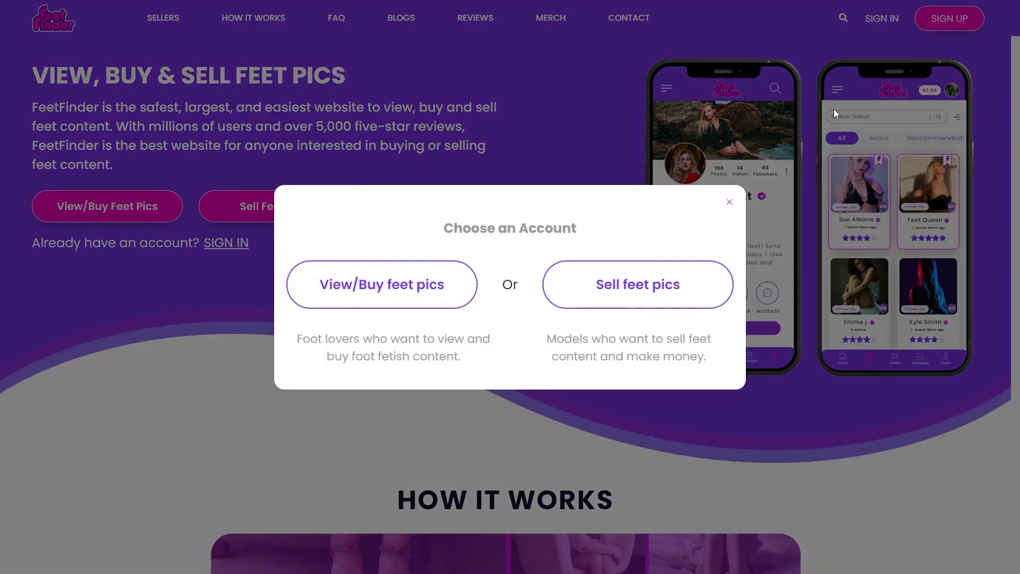
{"action": "left_click", "coordinate": [449, 281]}
{"action": "scroll", "coordinate": [1019, 243], "scroll_direction": "down", "scroll_amount": 1}
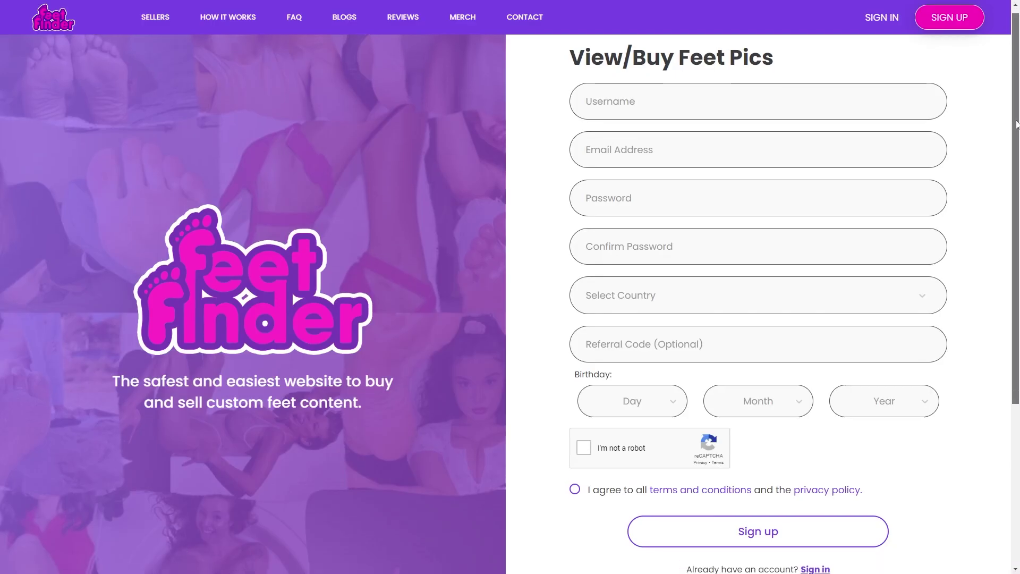
{"action": "scroll", "coordinate": [1015, 247], "scroll_direction": "down", "scroll_amount": 1}
{"action": "scroll", "coordinate": [1013, 252], "scroll_direction": "down", "scroll_amount": 1}
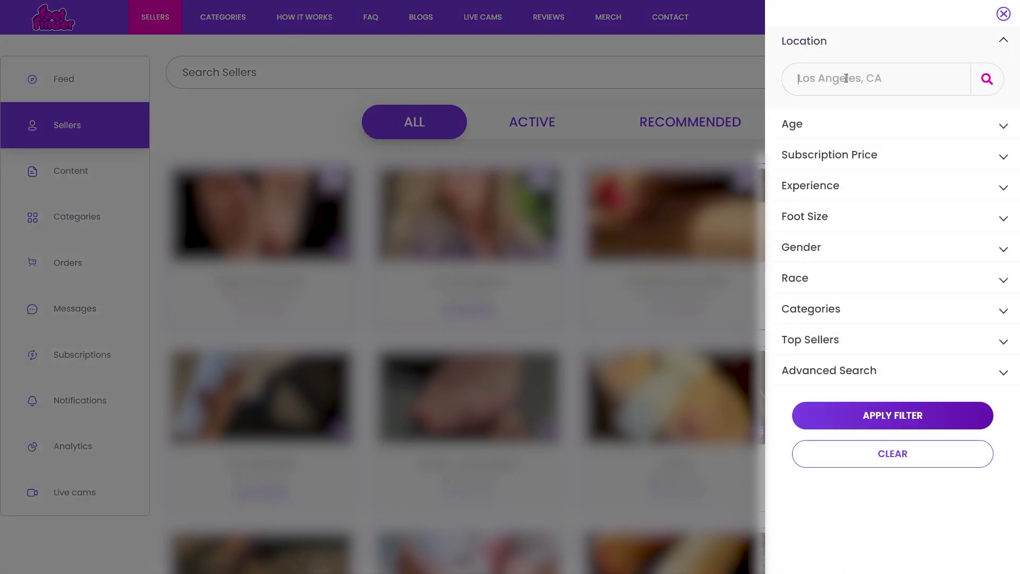
{"action": "type", "text": "os"}
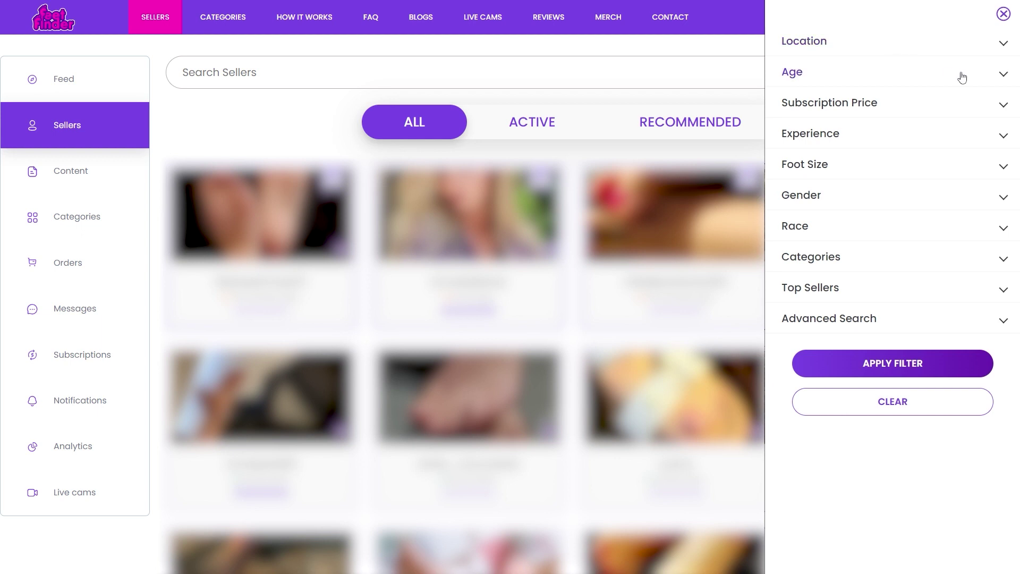
{"action": "left_click", "coordinate": [964, 78]}
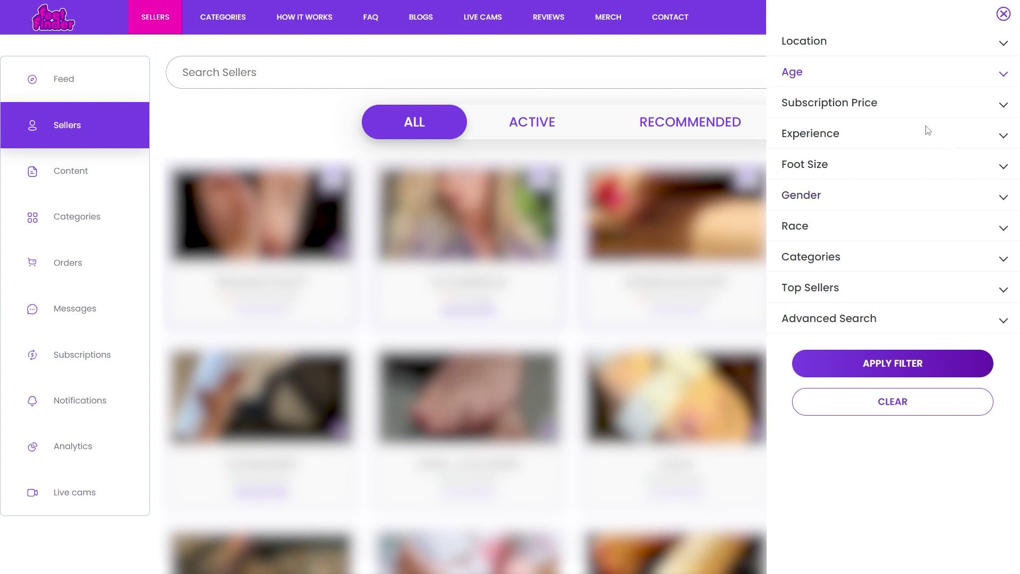
{"action": "left_click", "coordinate": [855, 107]}
{"action": "left_click", "coordinate": [824, 137]}
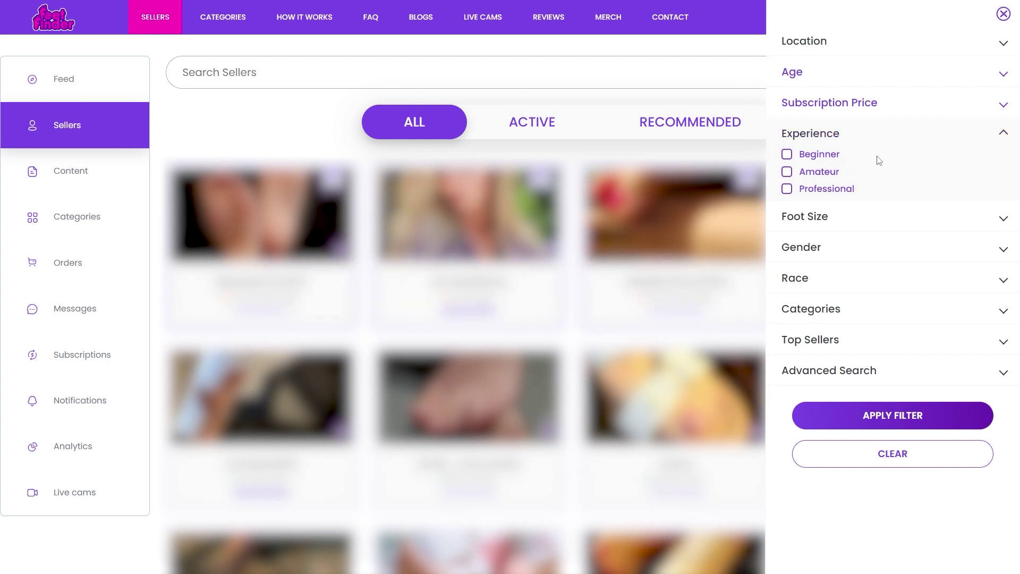
{"action": "left_click", "coordinate": [821, 175]}
{"action": "left_click", "coordinate": [822, 176]}
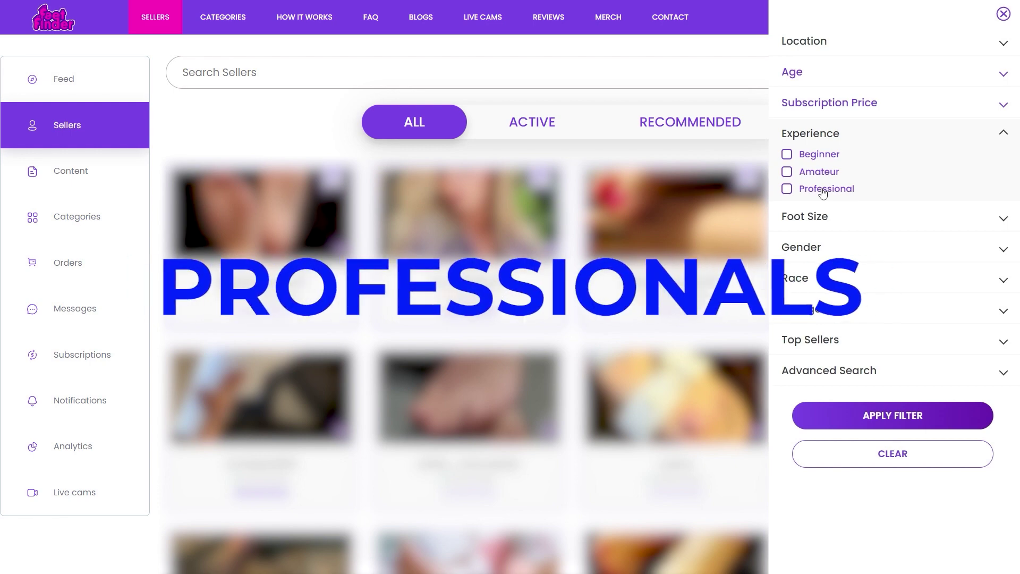
{"action": "left_click", "coordinate": [824, 192]}
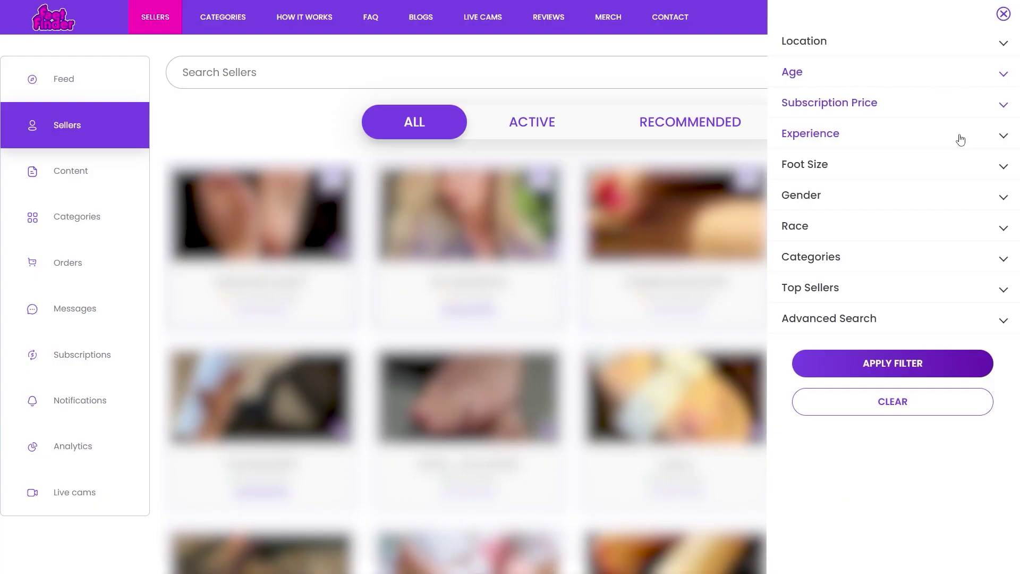
- Expand the Foot Size section of the sellers filter panel
{"action": "left_click", "coordinate": [877, 172]}
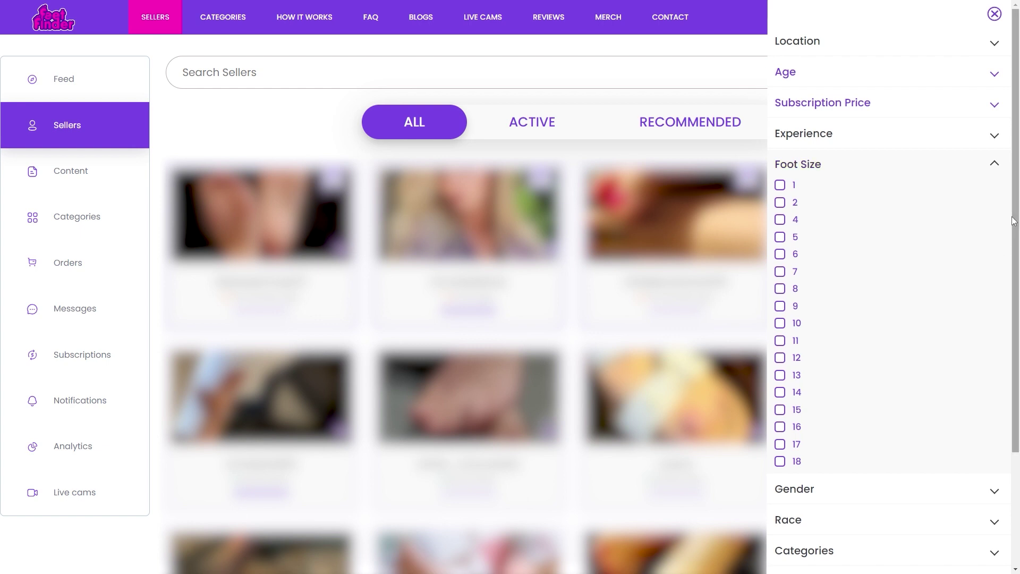
{"action": "scroll", "coordinate": [1018, 207], "scroll_direction": "down", "scroll_amount": 1}
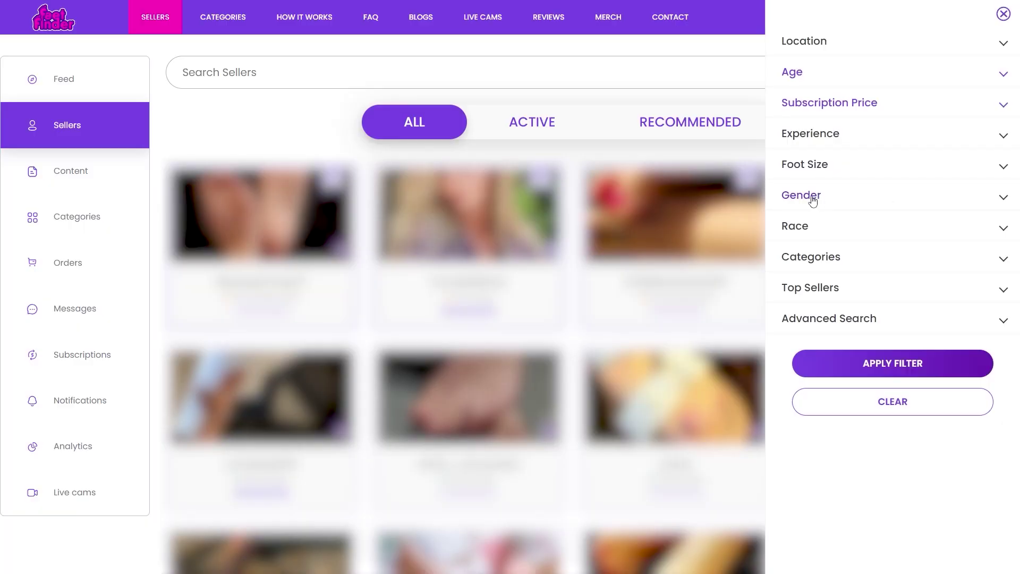
- Expand the Gender section of the sellers filter panel
{"action": "left_click", "coordinate": [814, 201]}
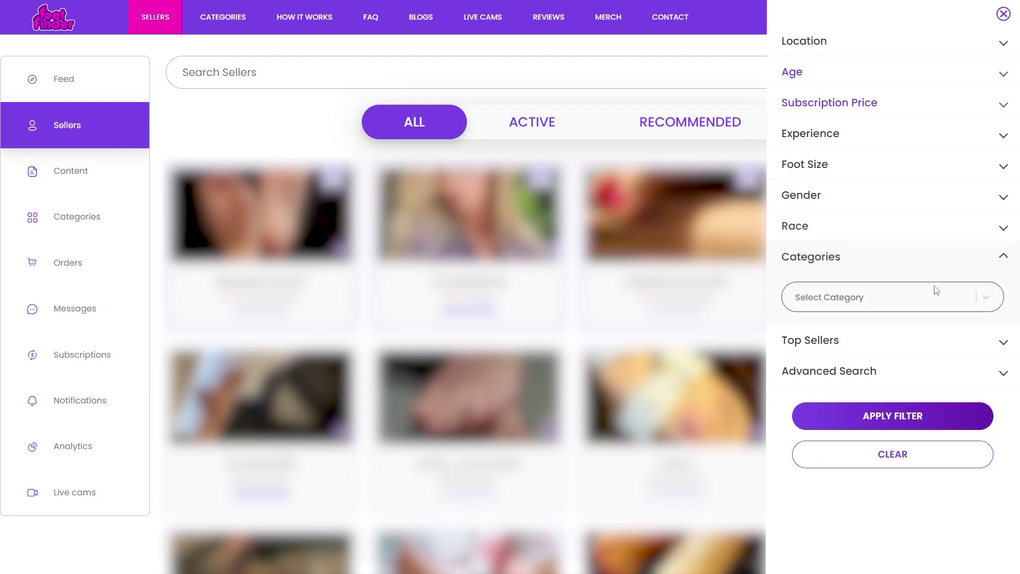
- Open the Select Category dropdown and step down through the options toward Banana
{"action": "left_click", "coordinate": [893, 305]}
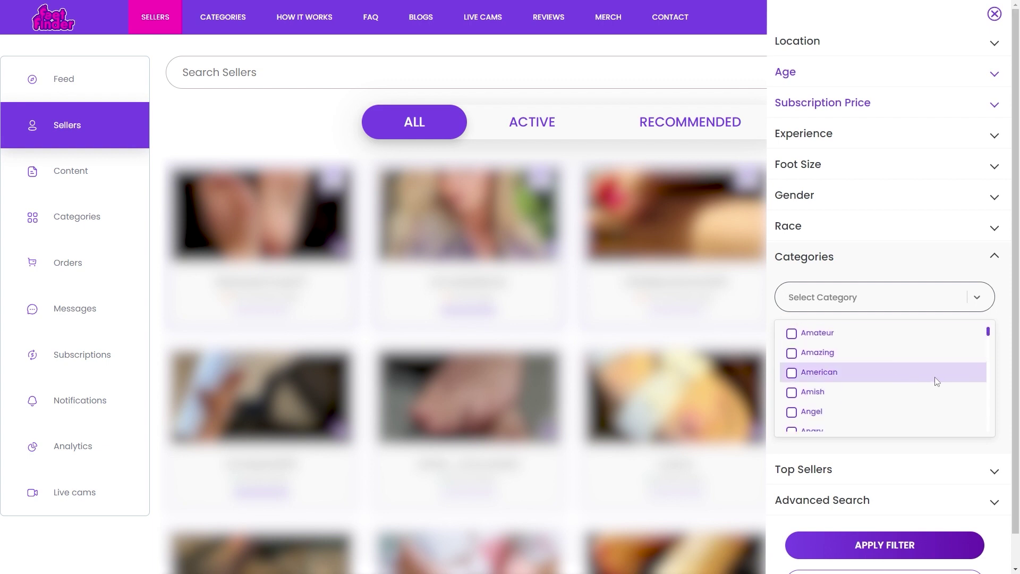
{"action": "key", "text": "Down"}
{"action": "key", "text": "Down"}
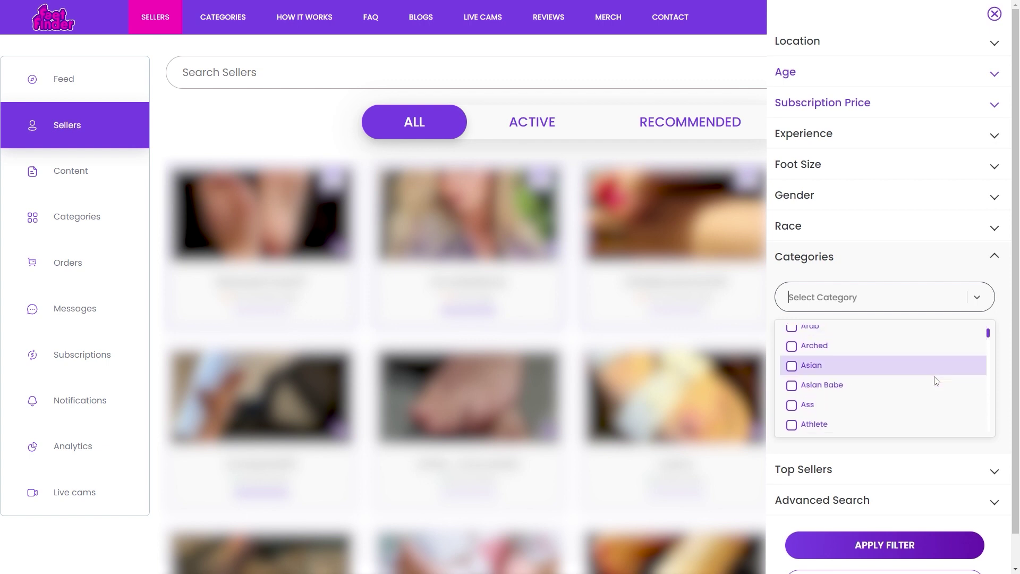
{"action": "key", "text": "Down"}
{"action": "key", "text": "Down"}
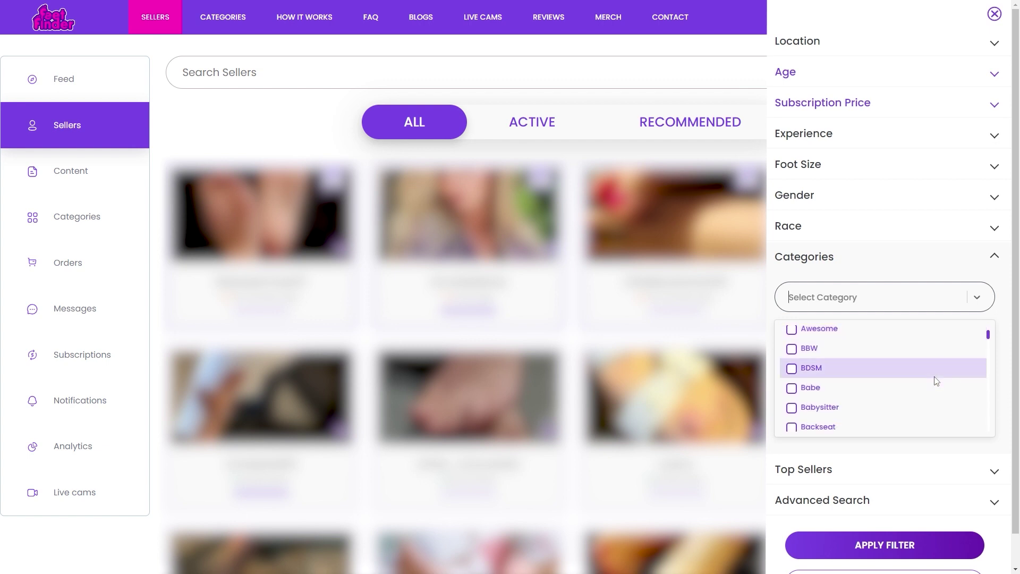
{"action": "key", "text": "Down"}
{"action": "key", "text": "Down"}
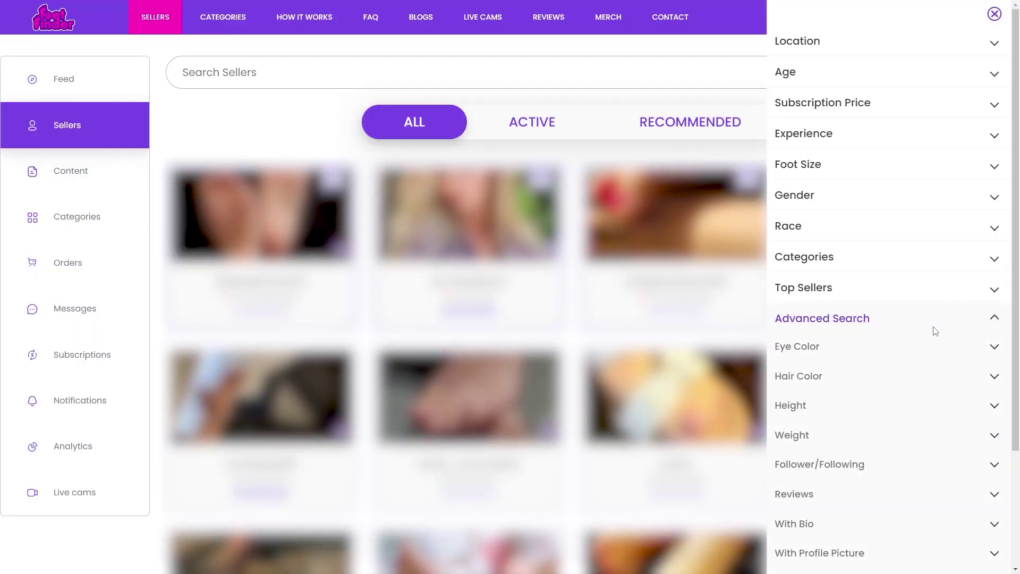
{"action": "left_click_drag", "start_coordinate": [1017, 320], "coordinate": [1017, 419]}
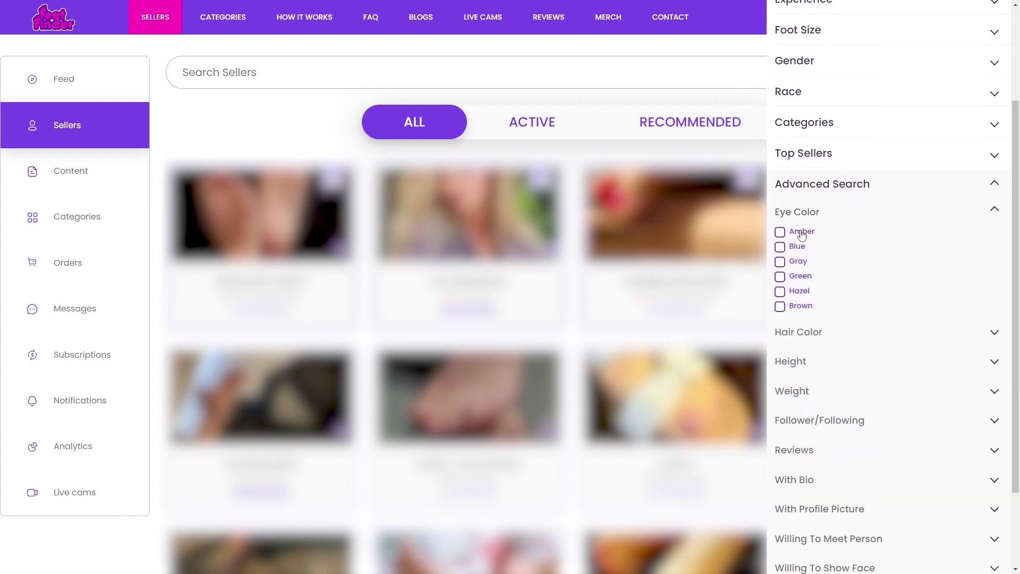
{"action": "left_click", "coordinate": [846, 218]}
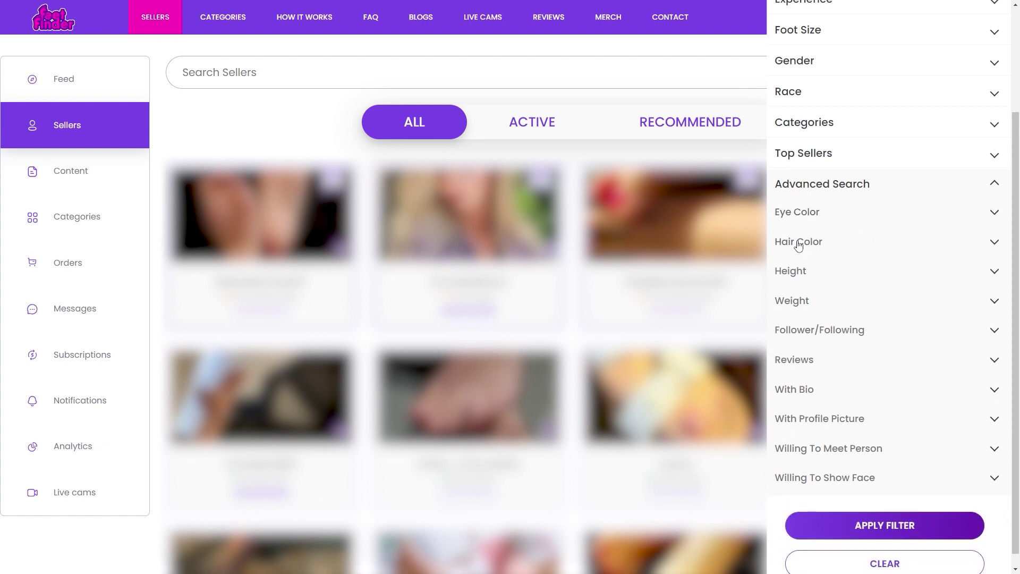
{"action": "left_click", "coordinate": [844, 248]}
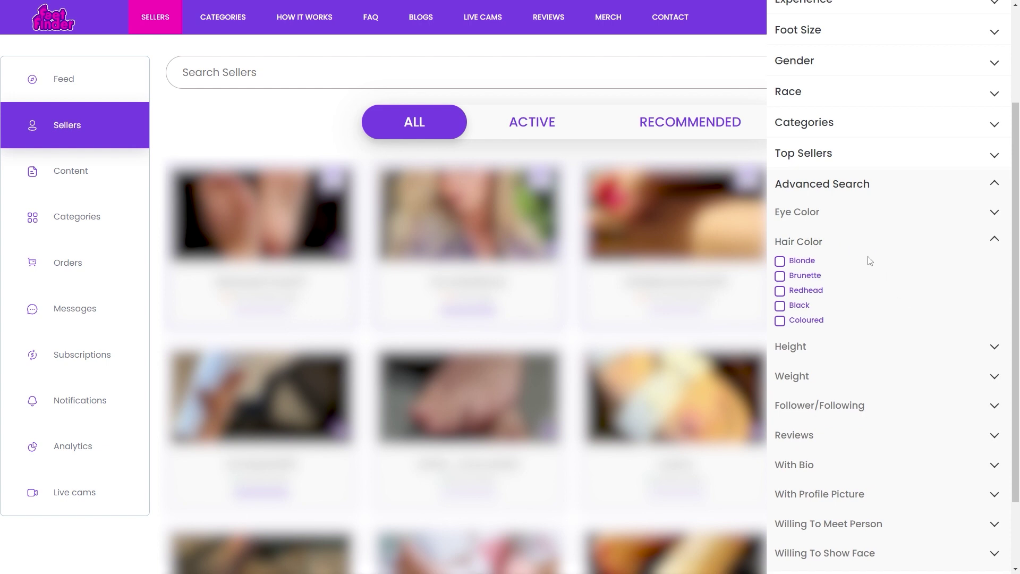
{"action": "left_click", "coordinate": [854, 246]}
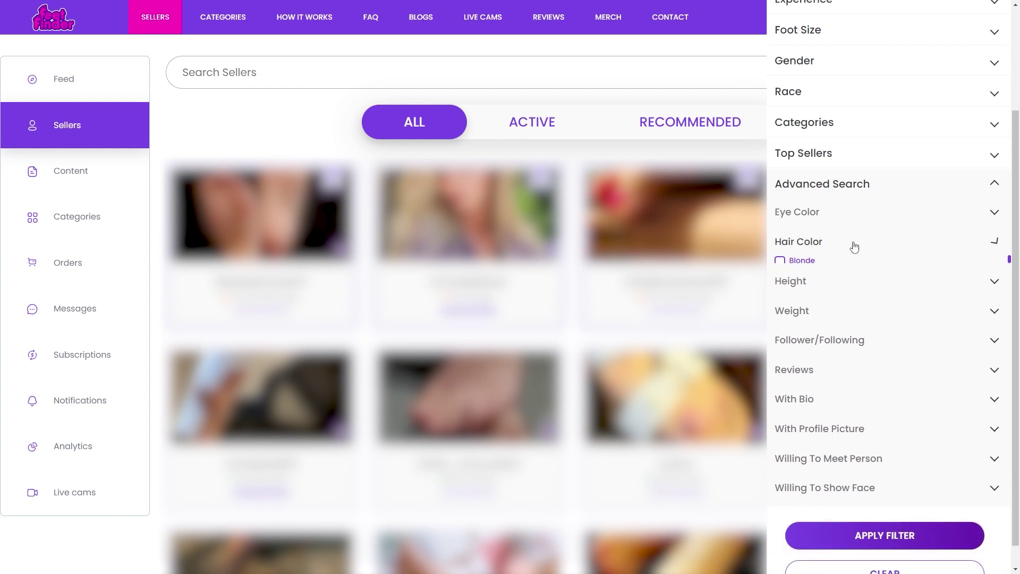
{"action": "left_click", "coordinate": [841, 278]}
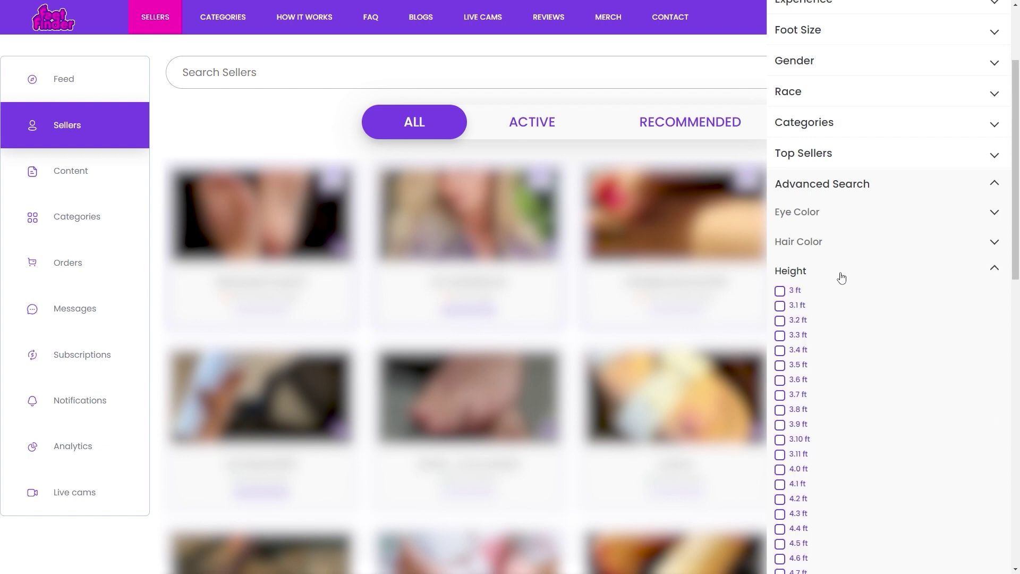
{"action": "mouse_move", "coordinate": [1016, 259]}
{"action": "left_mouse_down"}
{"action": "mouse_move", "coordinate": [1005, 425]}
{"action": "mouse_move", "coordinate": [1006, 321]}
{"action": "left_mouse_up"}
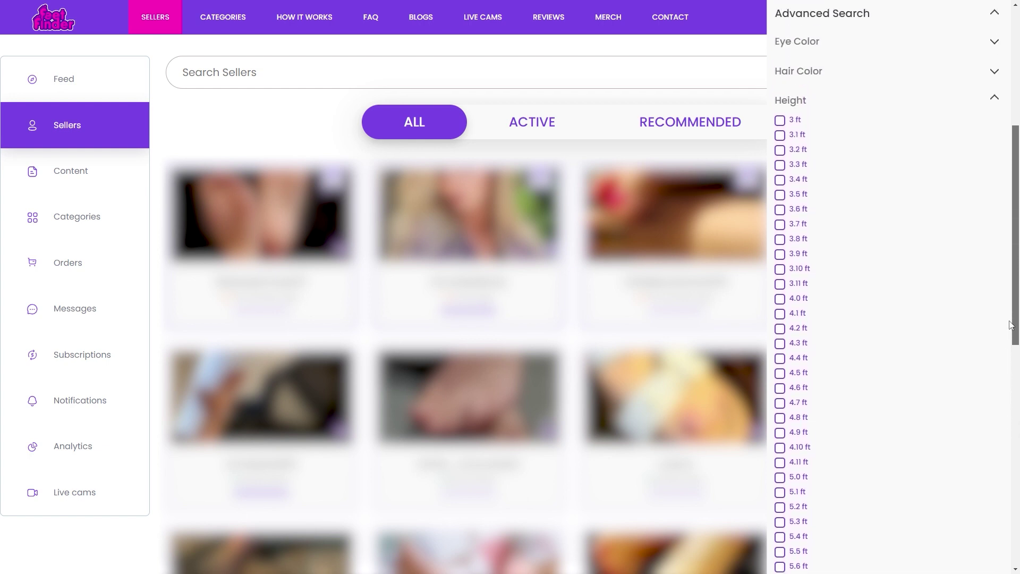
- Collapse Height and expand Weight under Advanced Search to show its 'Write here' field
{"action": "left_click", "coordinate": [796, 113]}
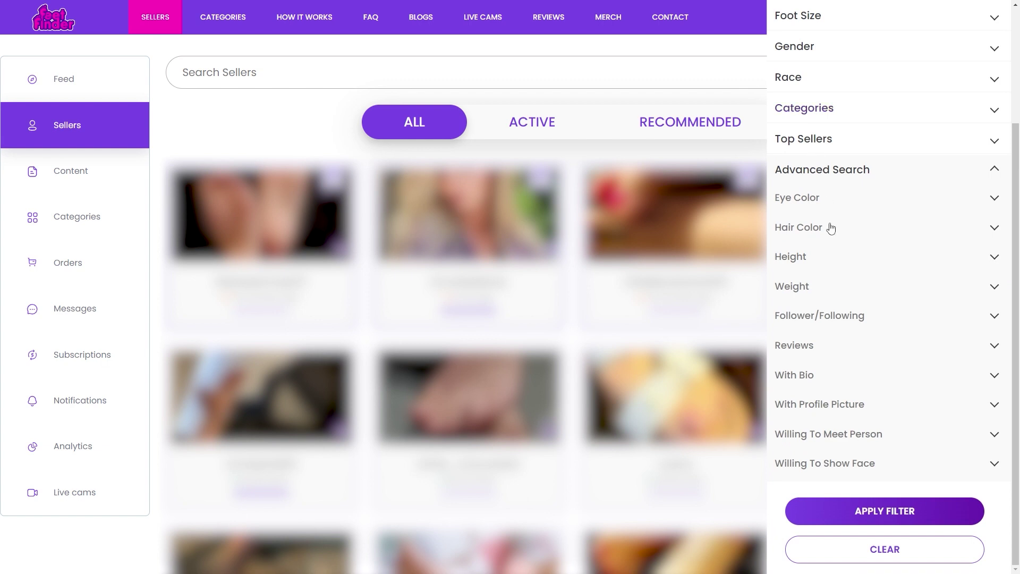
{"action": "left_click", "coordinate": [792, 286]}
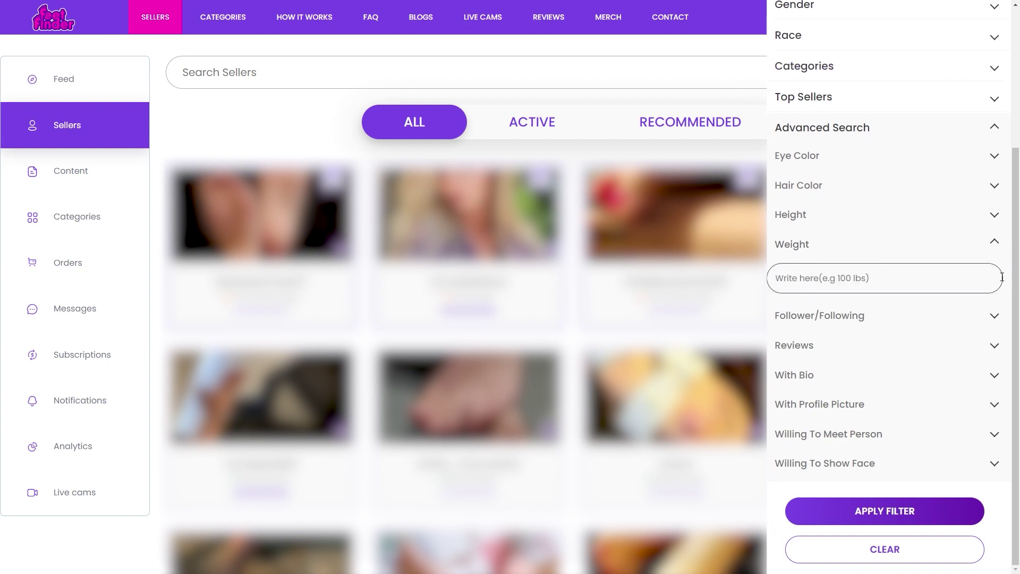